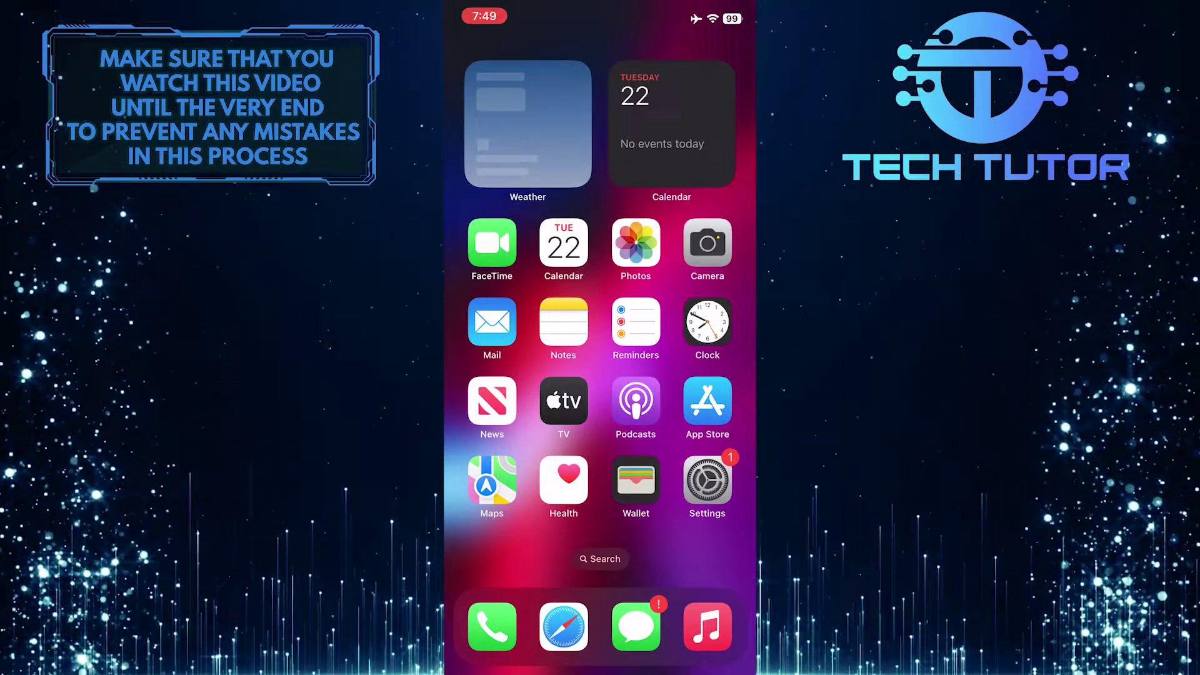
Open Settings and go through the Apple ID account to its iCloud page
left_click(707, 480)
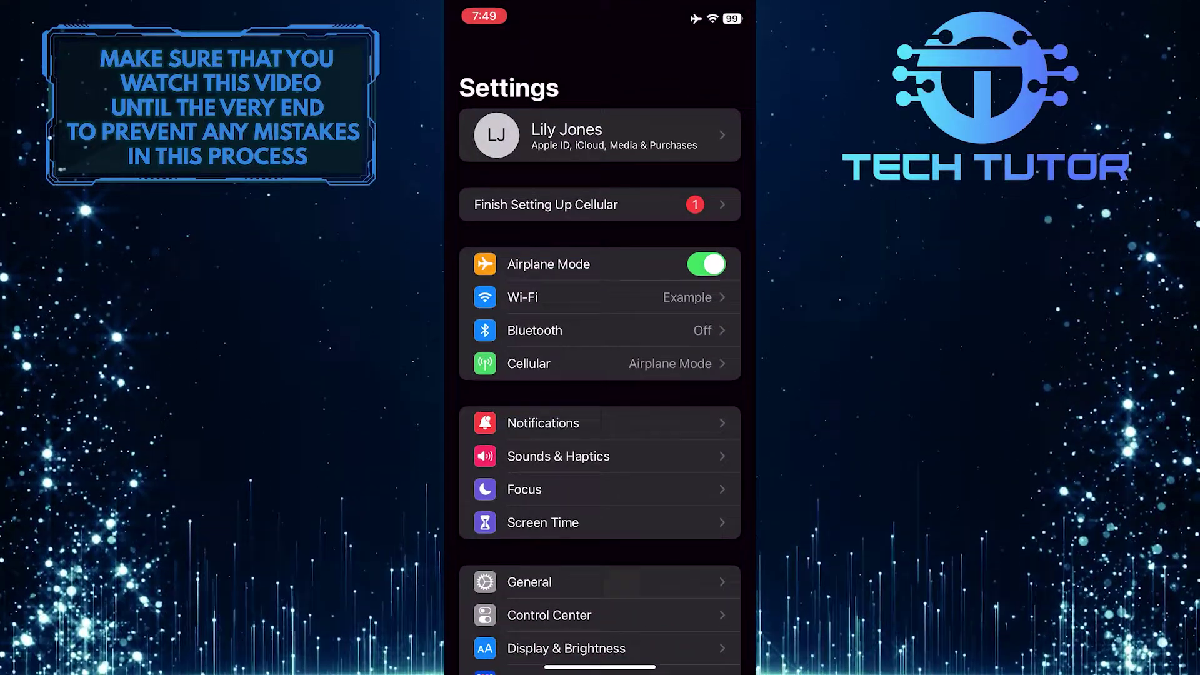
left_click(601, 136)
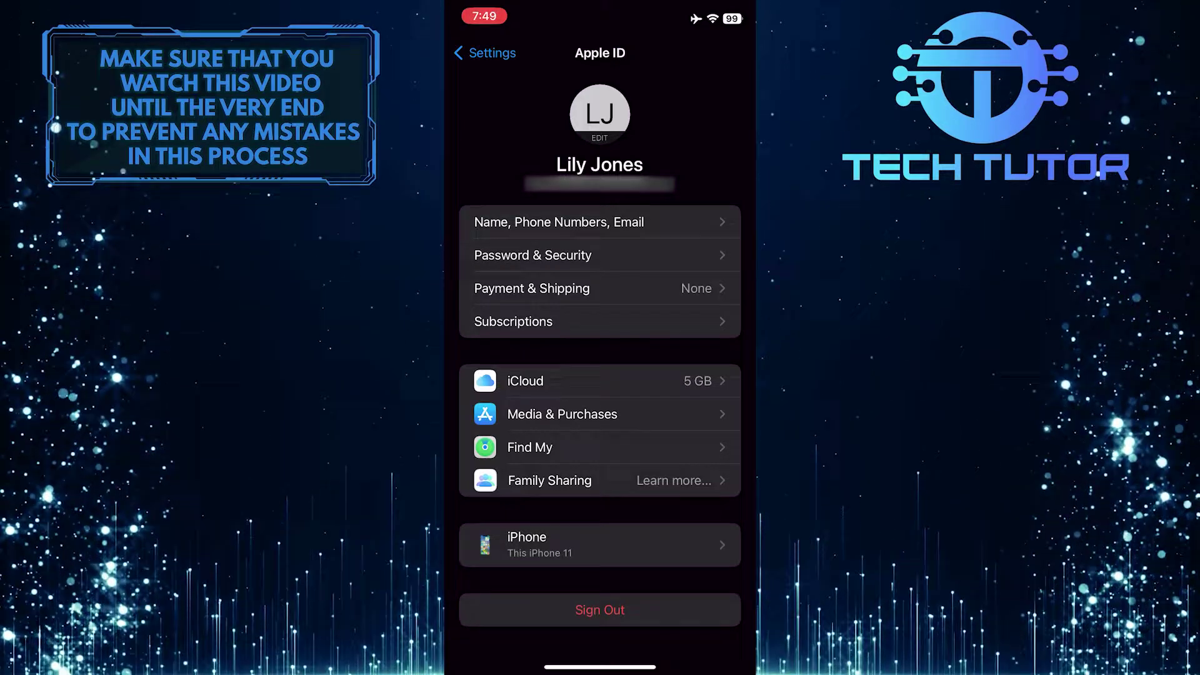
left_click(525, 381)
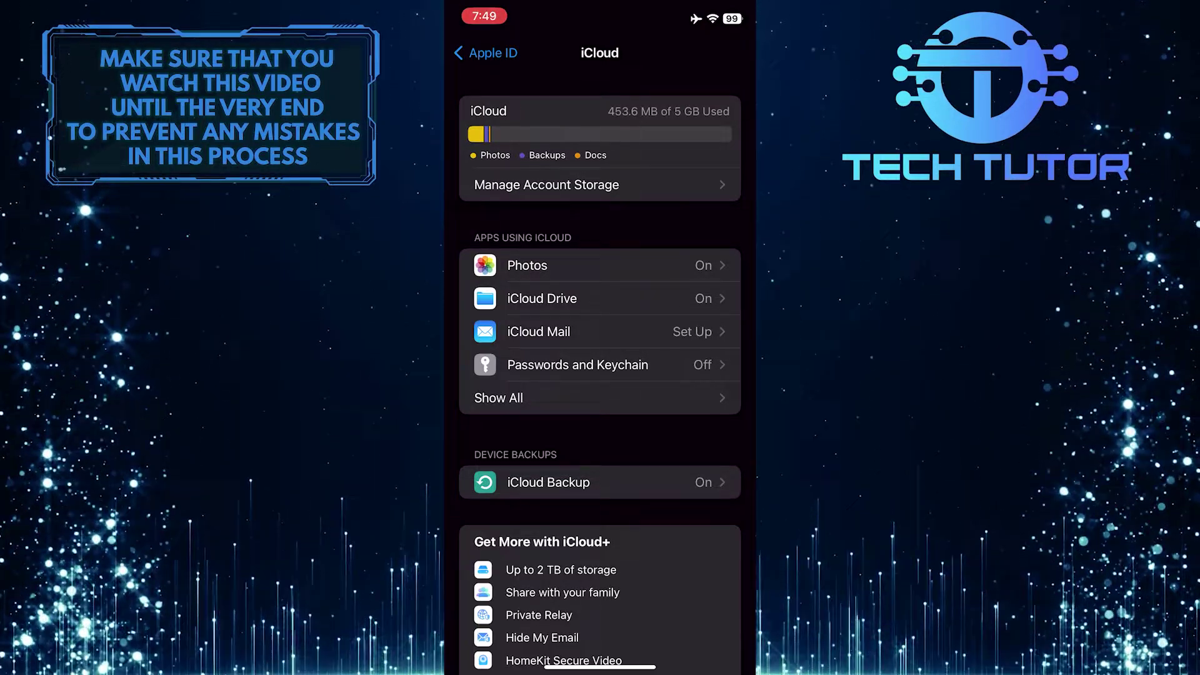
Open Photos under Apps Using iCloud to view its sync settings
left_click(527, 265)
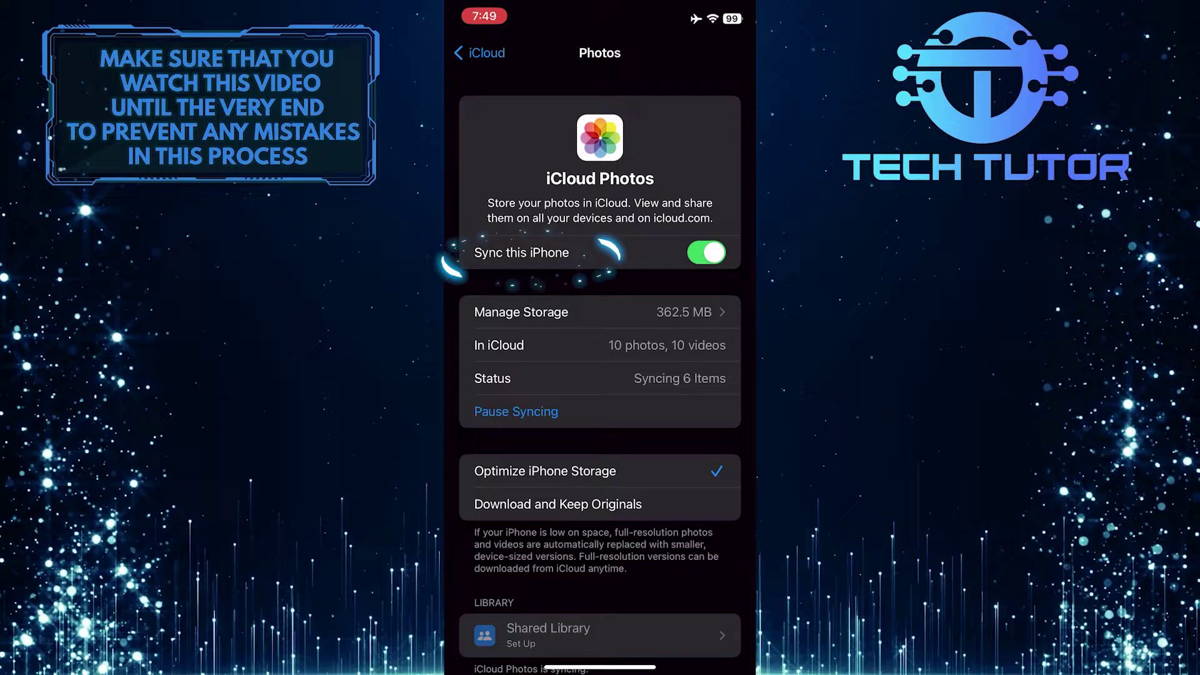
Switch off 'Sync this iPhone' to bring up the download-or-remove prompt
left_click(706, 252)
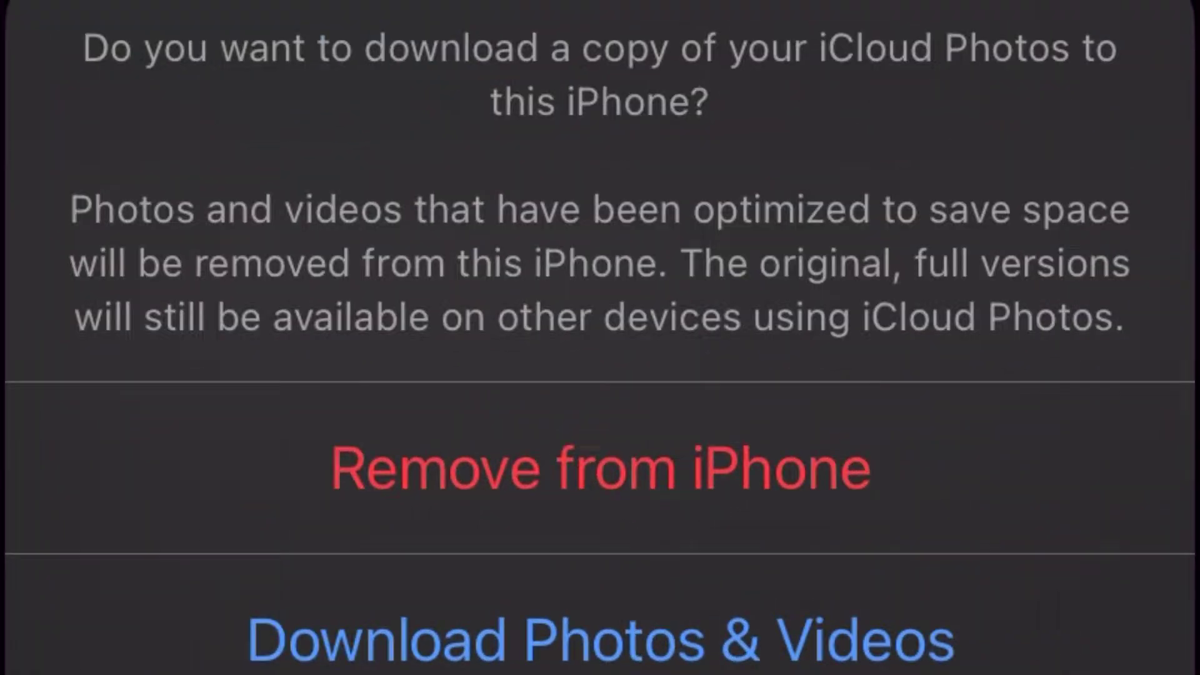